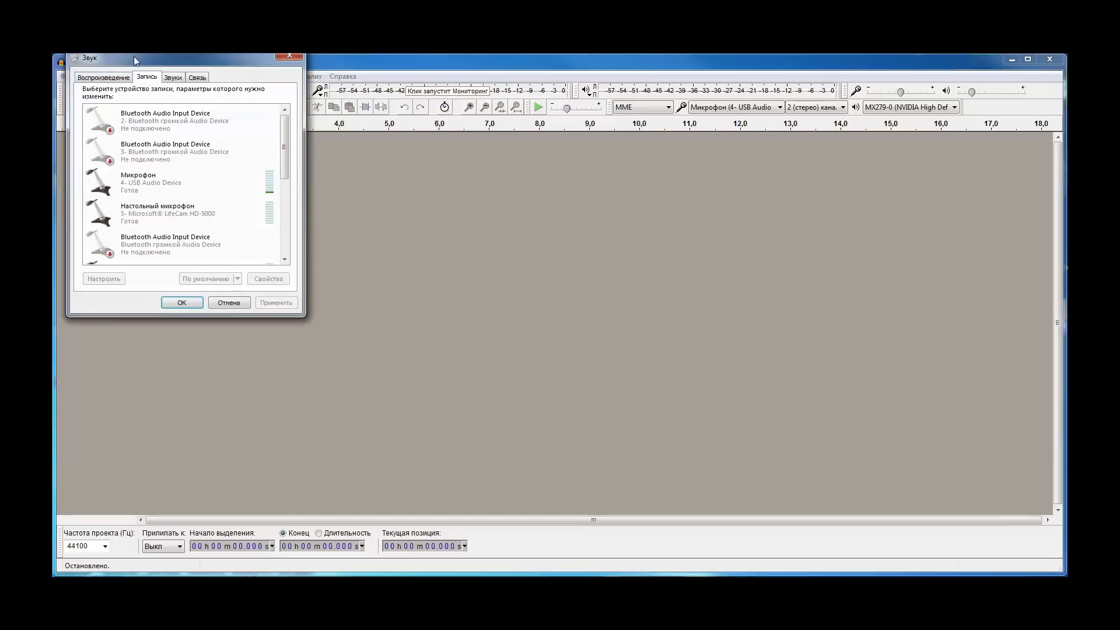
Look through the Windows recording devices, checking the input levels of the H1 microphone and the 4- USB Audio Device microphone
left_click(527, 291)
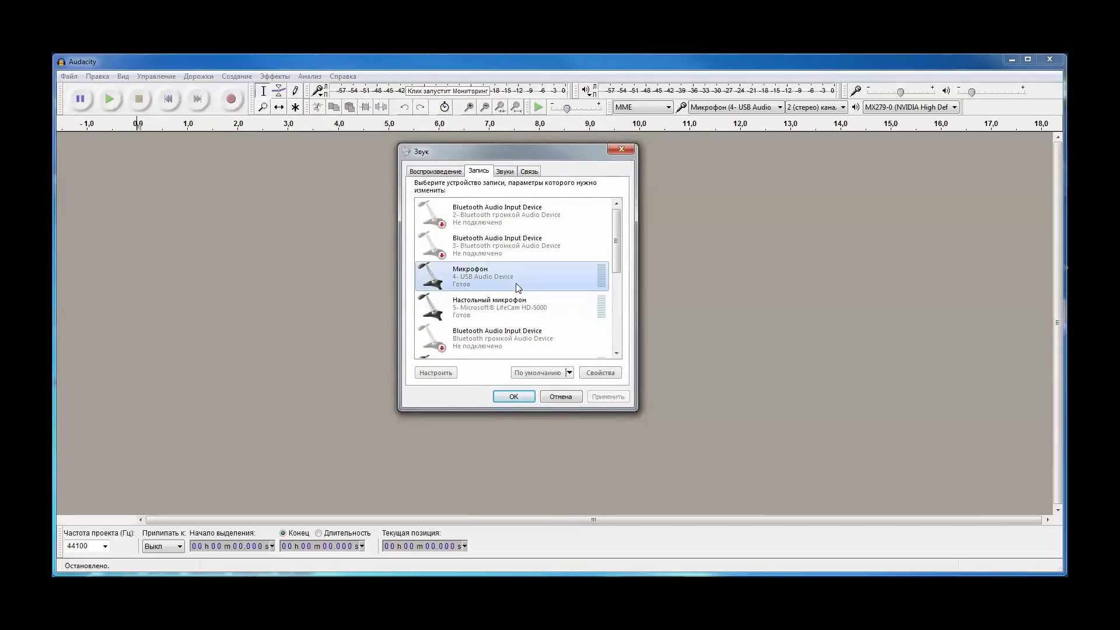
scroll(515, 282, "down", 2)
left_click(499, 308)
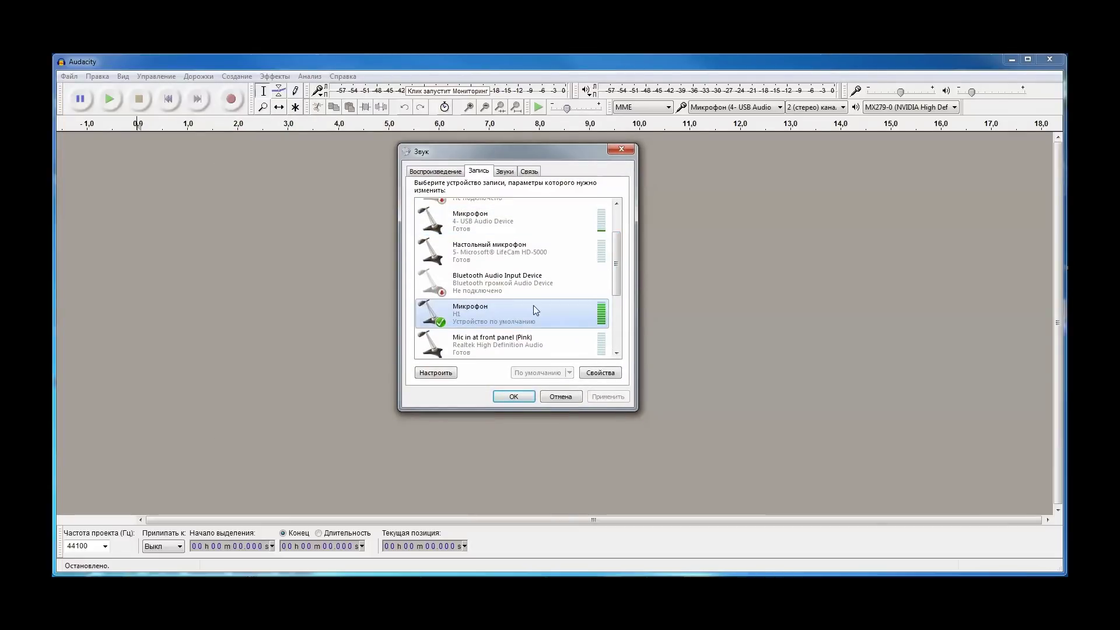
mouse_move(619, 266)
left_mouse_down()
mouse_move(619, 275)
mouse_move(627, 267)
left_mouse_up()
scroll(627, 267, "up", 2)
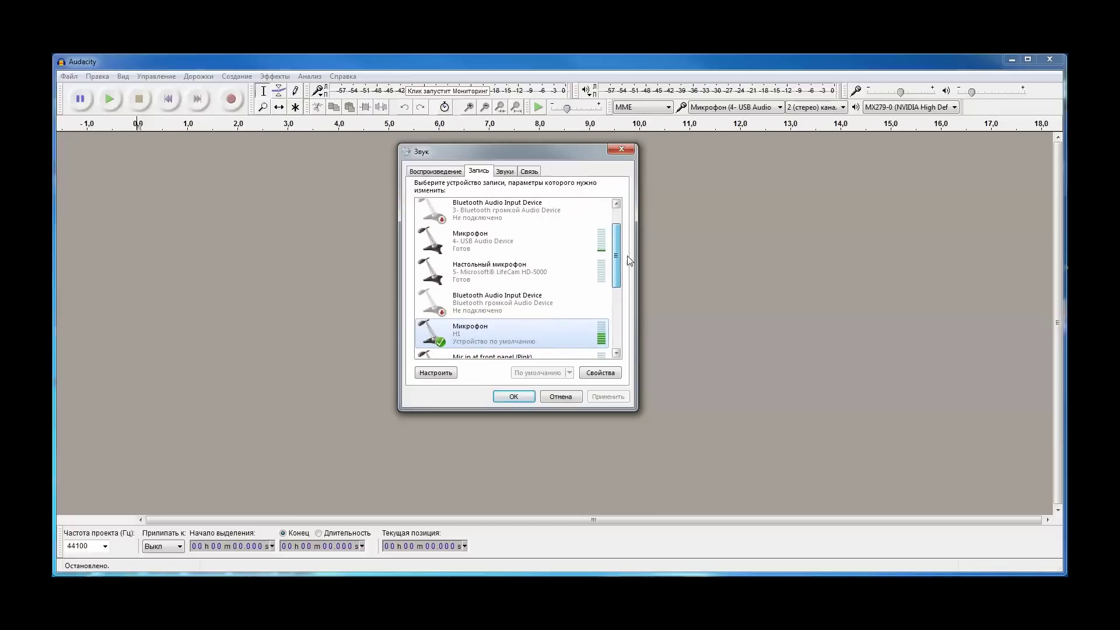
left_click(550, 256)
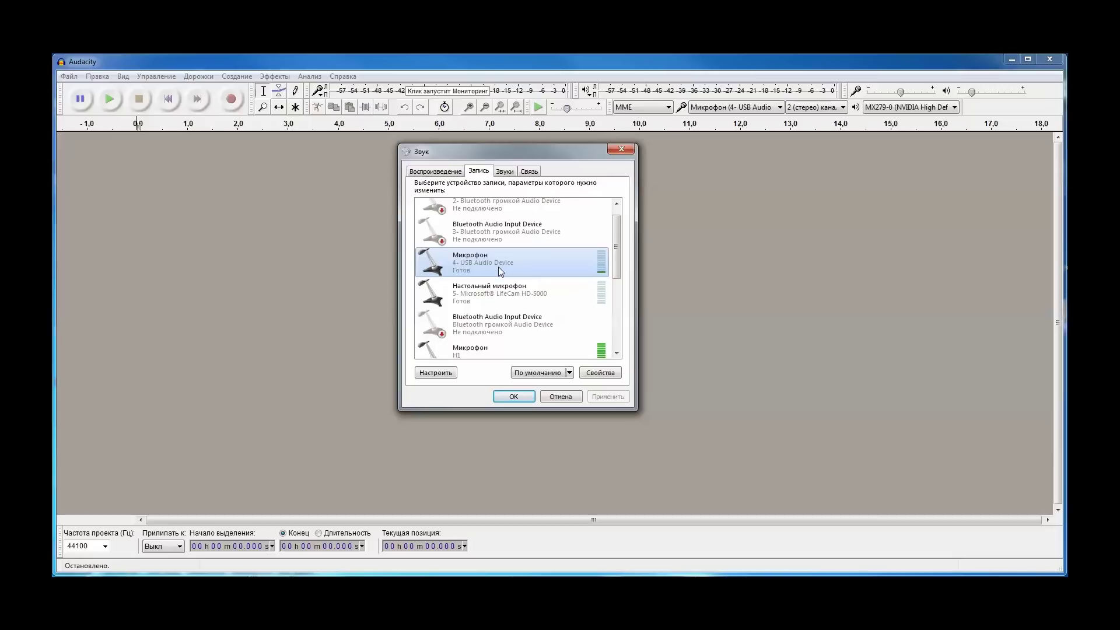
left_click_drag(554, 155, 579, 159)
Choose the 4- USB Audio Device microphone as Audacity's recording device
left_click(779, 107)
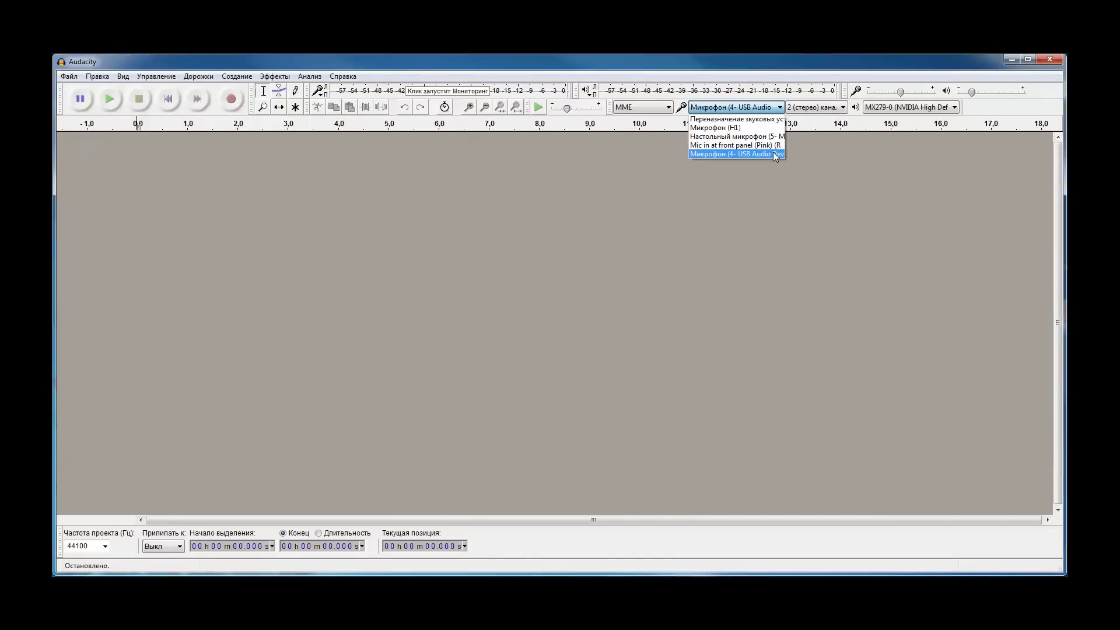
left_click(744, 154)
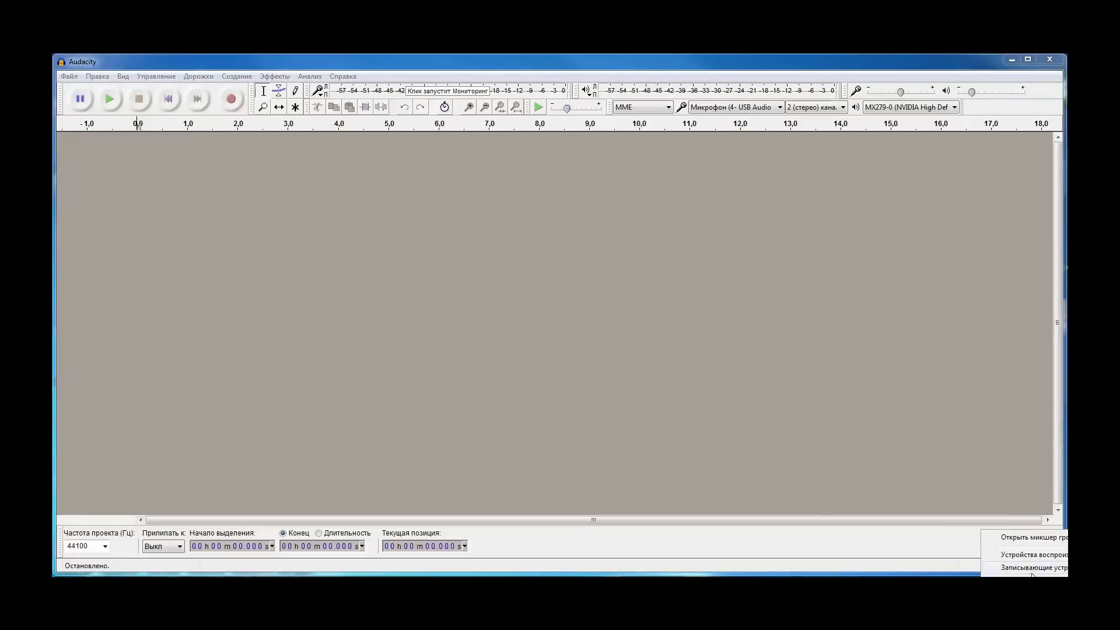
Check the AGC option and the recording level in the 4- USB Audio Device microphone's Windows properties, and close the sound settings
left_click_drag(166, 71, 612, 162)
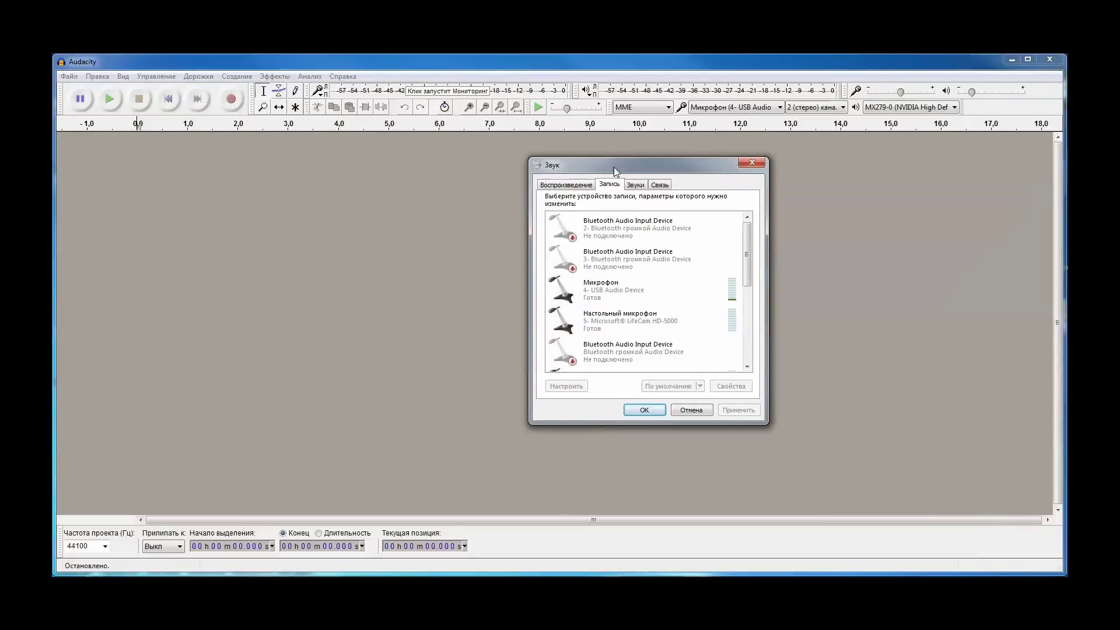
left_click(642, 289)
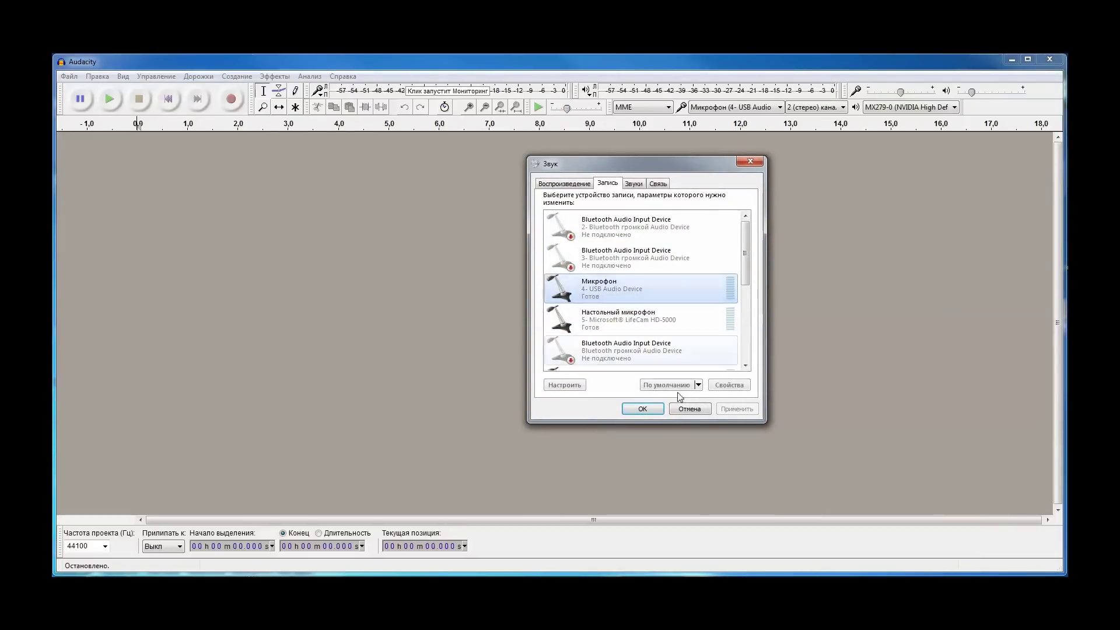
left_click(728, 385)
left_click(615, 229)
left_click(642, 228)
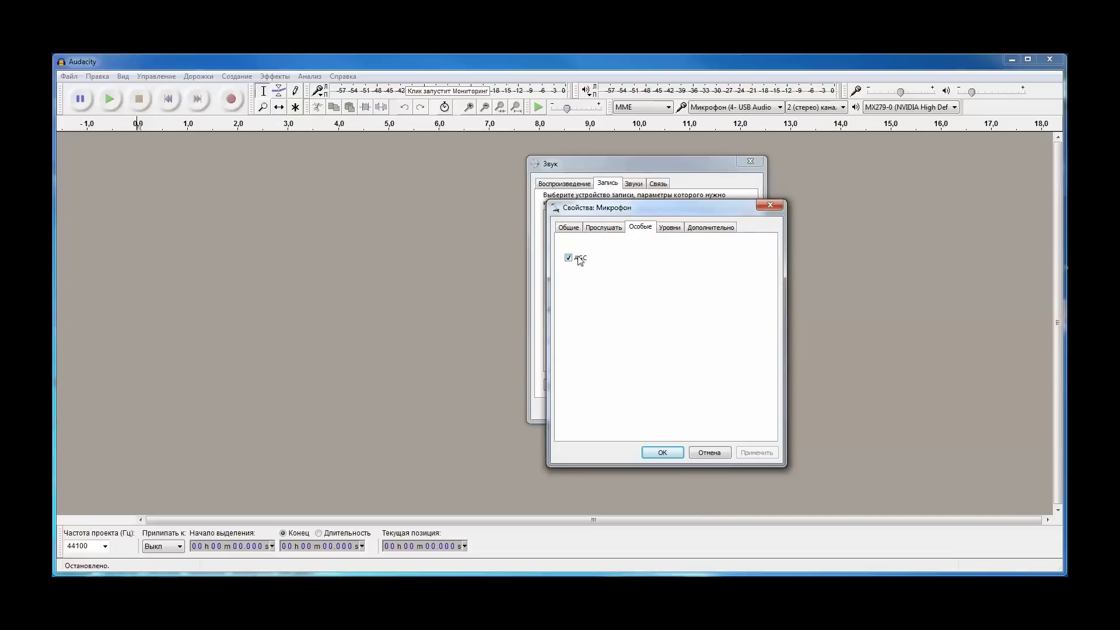
left_click_drag(618, 213, 650, 215)
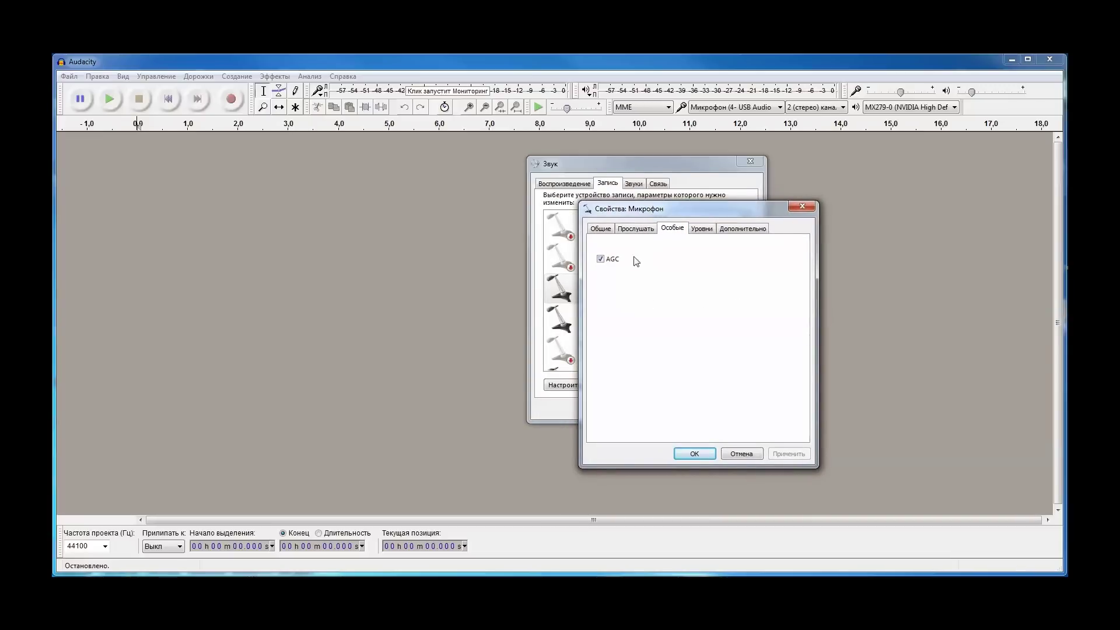
left_click(703, 229)
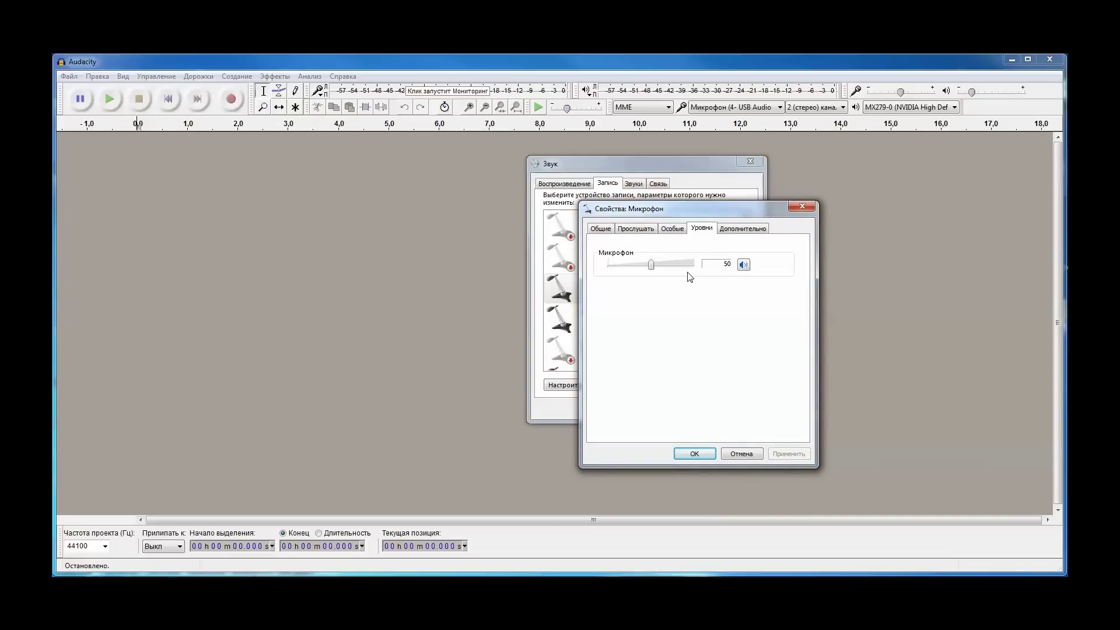
left_click(696, 454)
left_click_drag(653, 172, 686, 178)
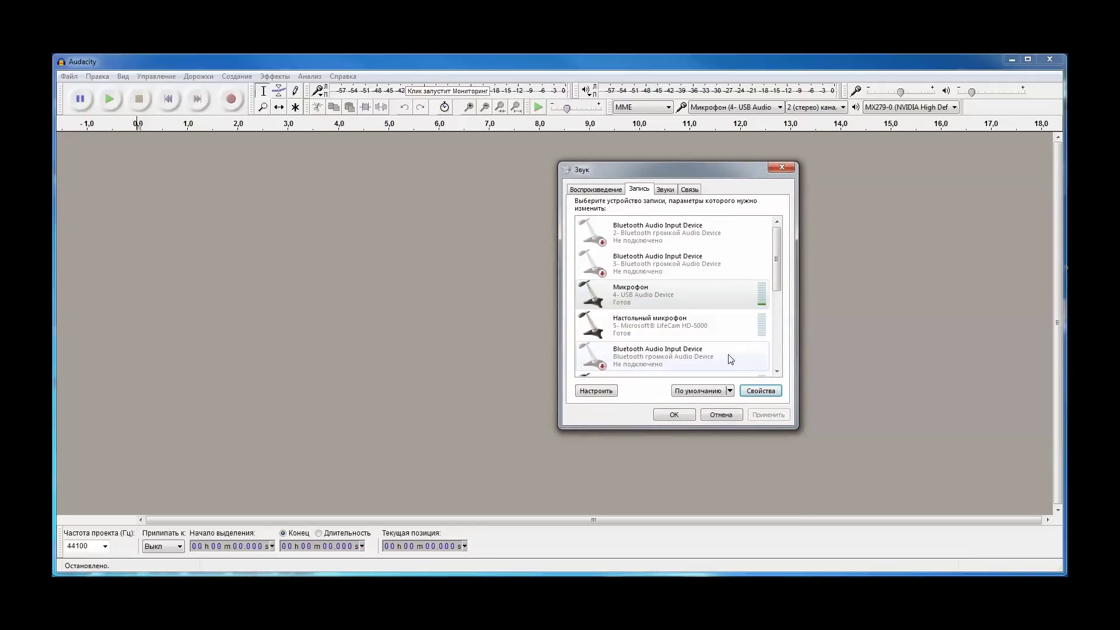
left_click(675, 415)
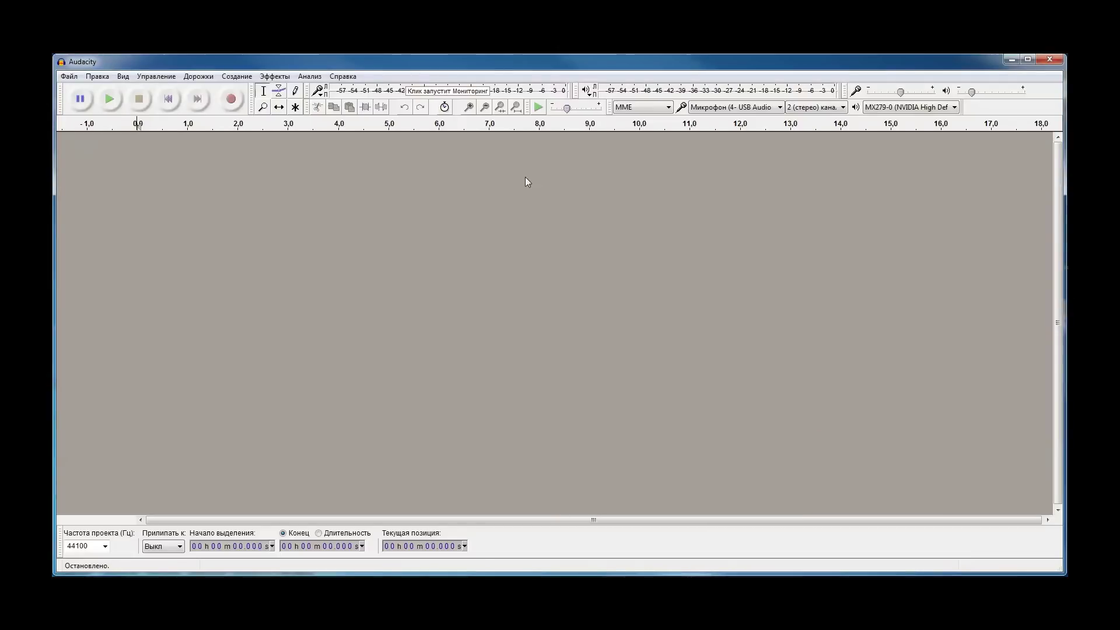
Record a stereo voice test of about 13.6 seconds with the USB microphone
left_click(231, 101)
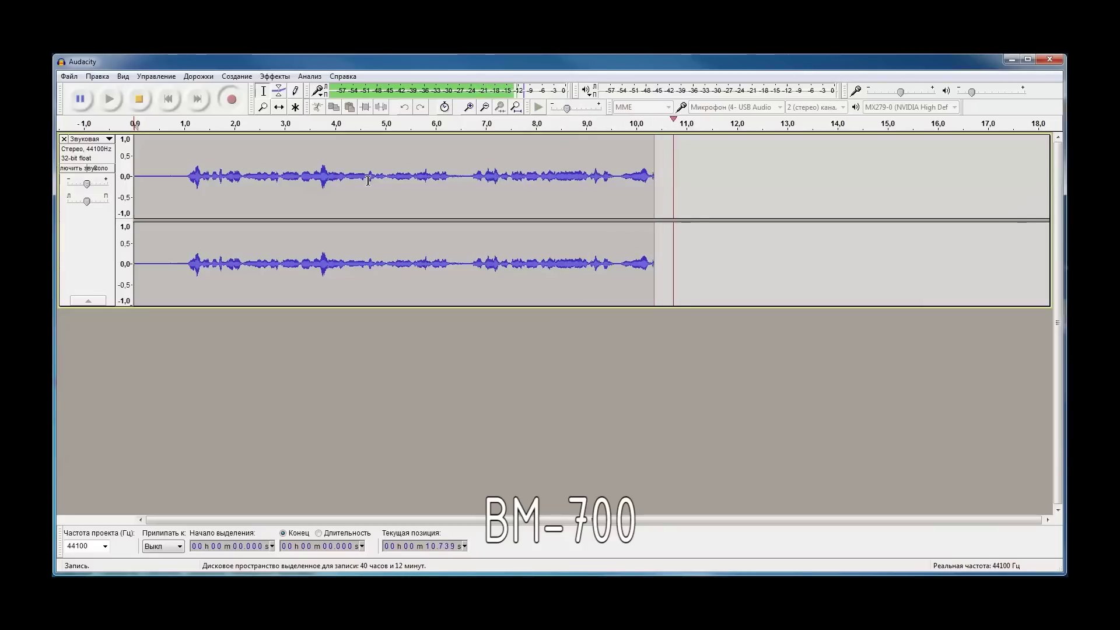
left_click(149, 100)
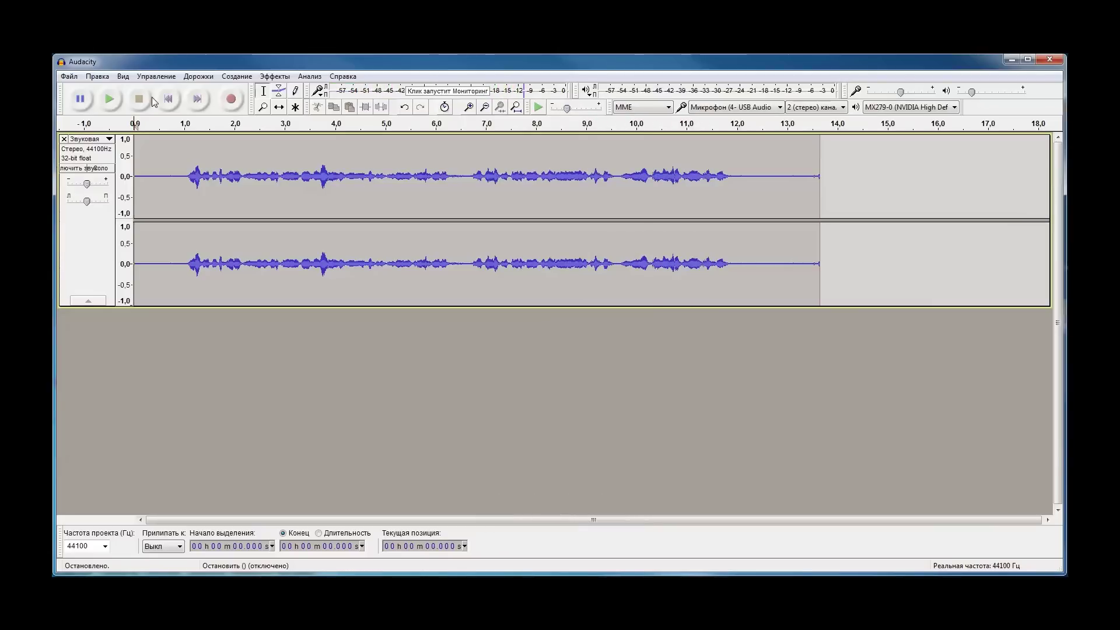
Highlight the speech in the test recording, zoom out to view the whole clip, and undo the recording to empty the project
left_click_drag(138, 181, 725, 176)
key("End")
key("ctrl+3")
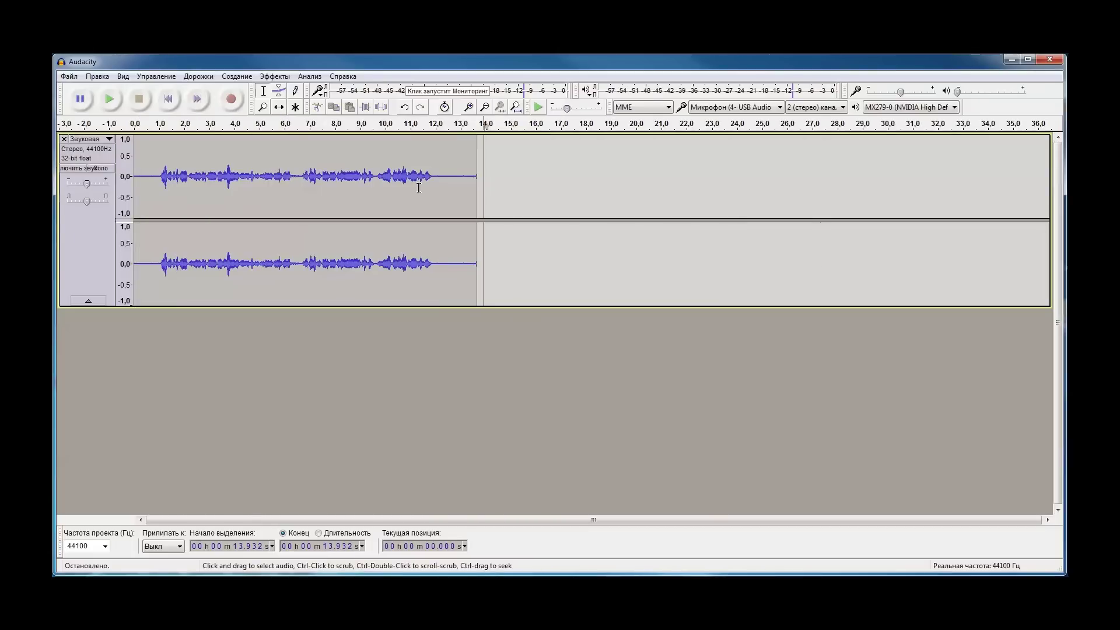
key("ctrl+z")
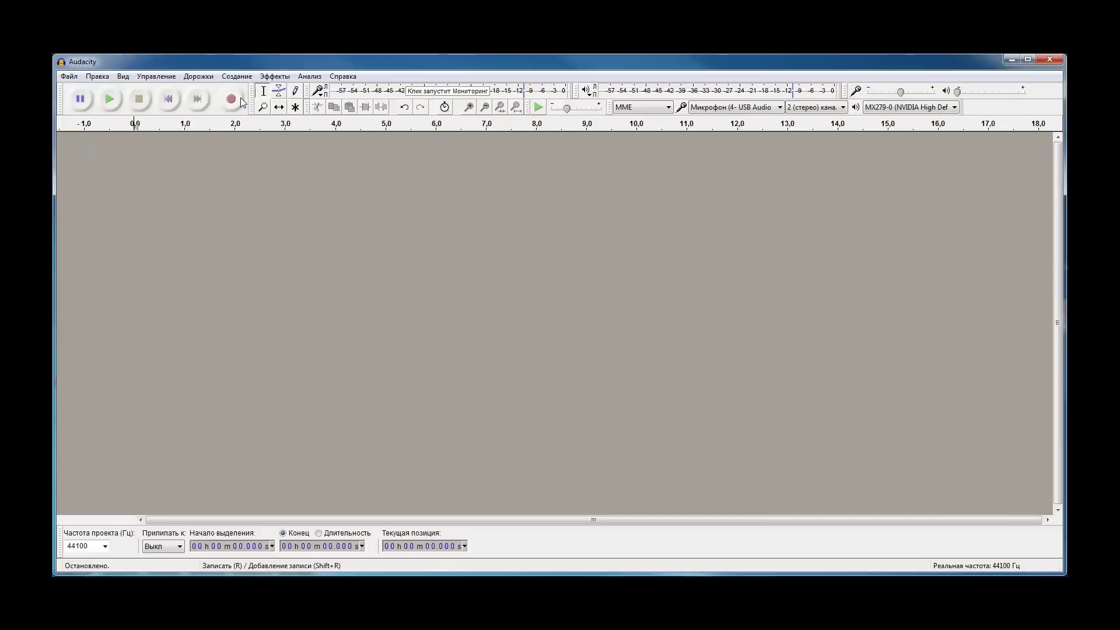
Record a new stereo test of about 21 seconds with the USB microphone
left_click(239, 100)
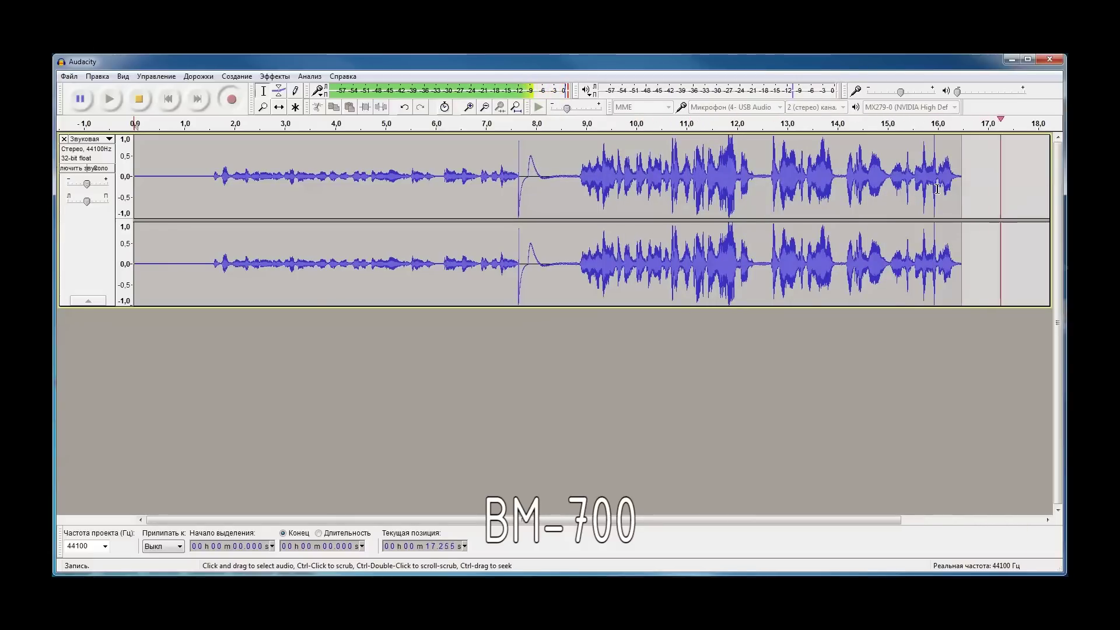
left_click(138, 99)
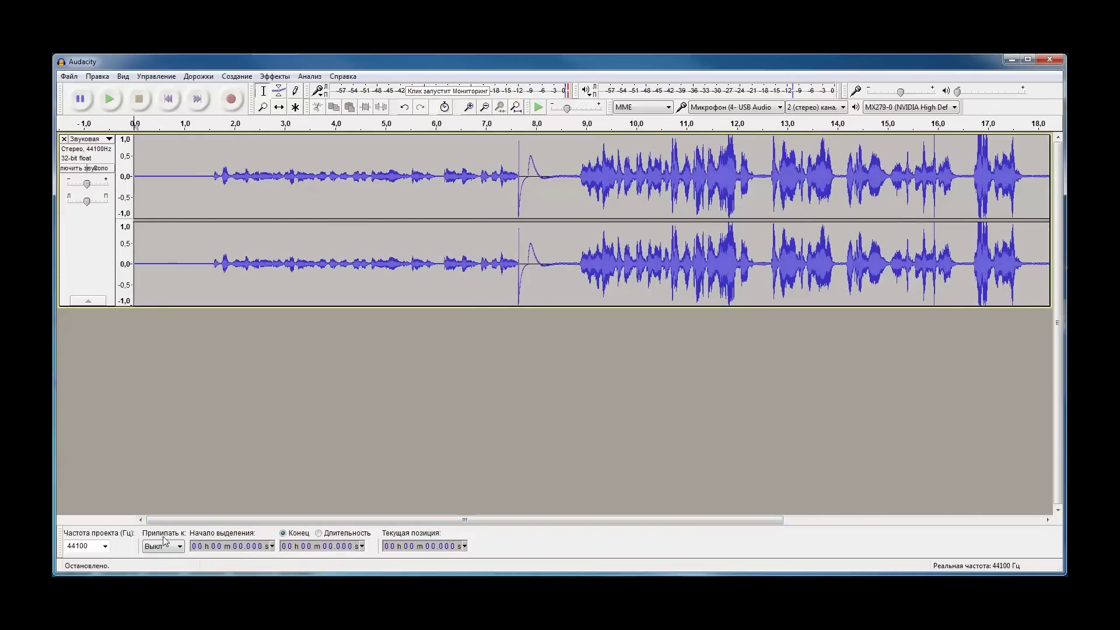
Highlight the quiet stretches at about 0.5–1.3 s and 18.5–20 s, and the loud passage at about 16.7–17.6 s, to compare their levels
left_click_drag(161, 178, 198, 179)
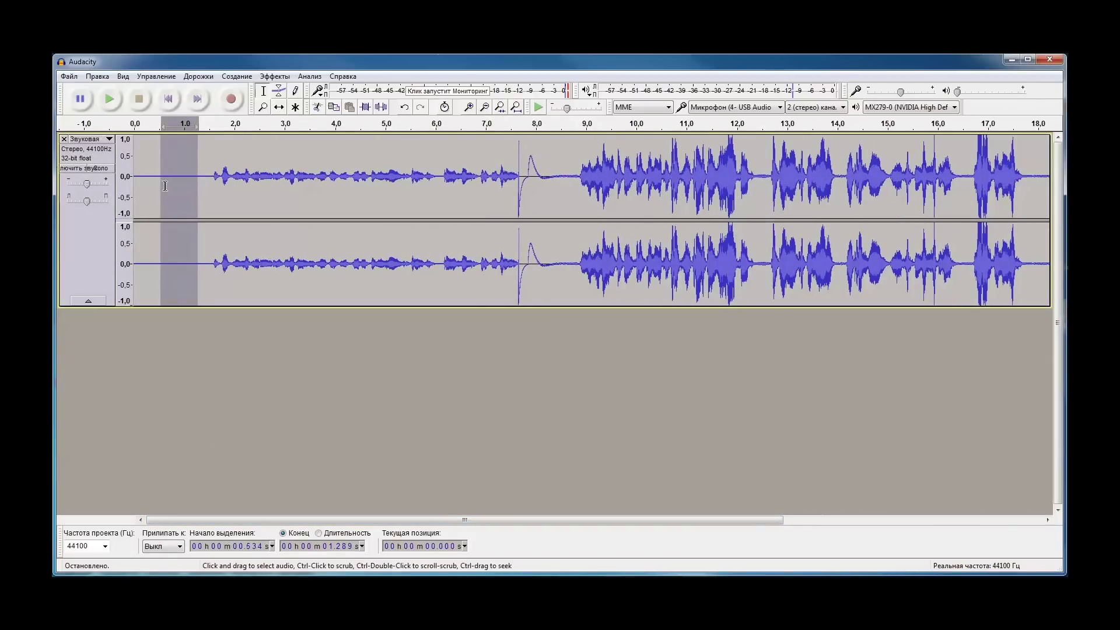
left_click_drag(300, 520, 551, 506)
left_click_drag(711, 158, 784, 169)
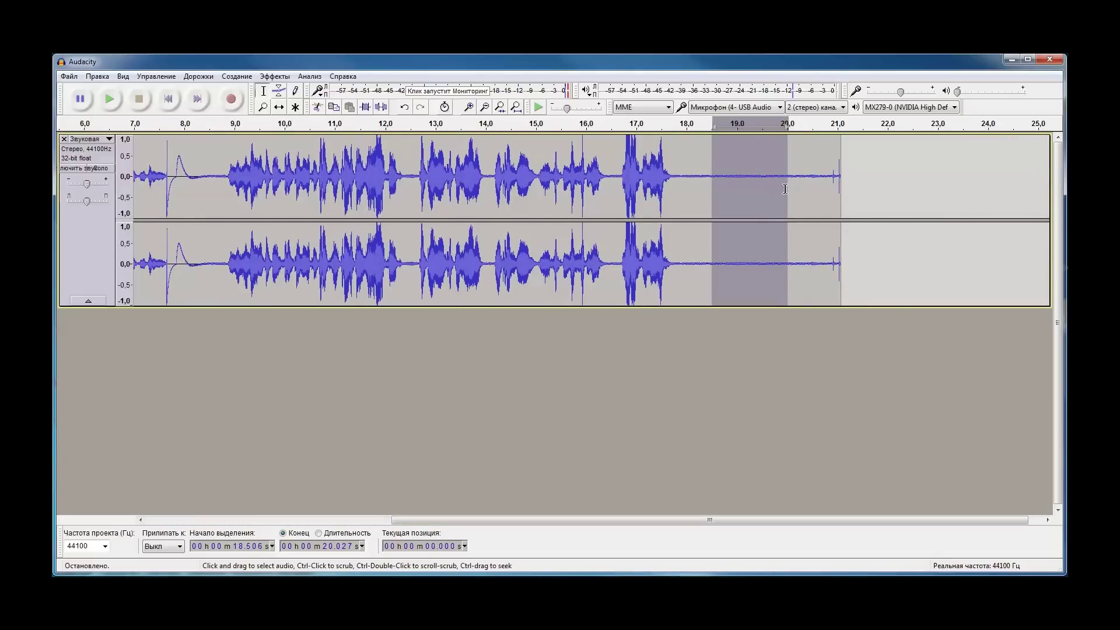
left_click_drag(665, 183, 621, 181)
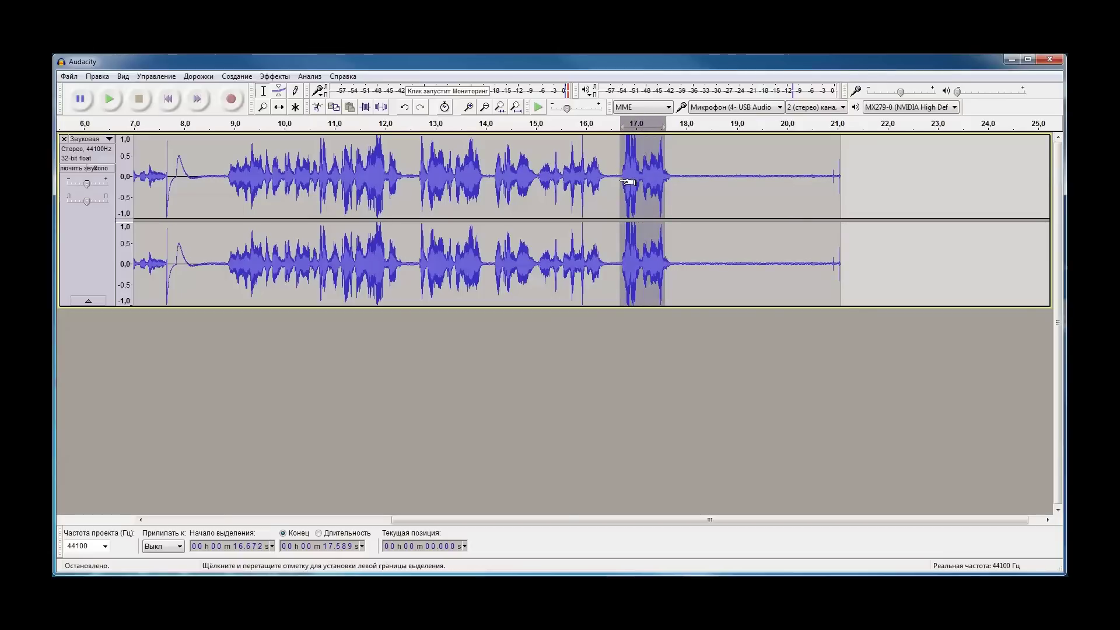